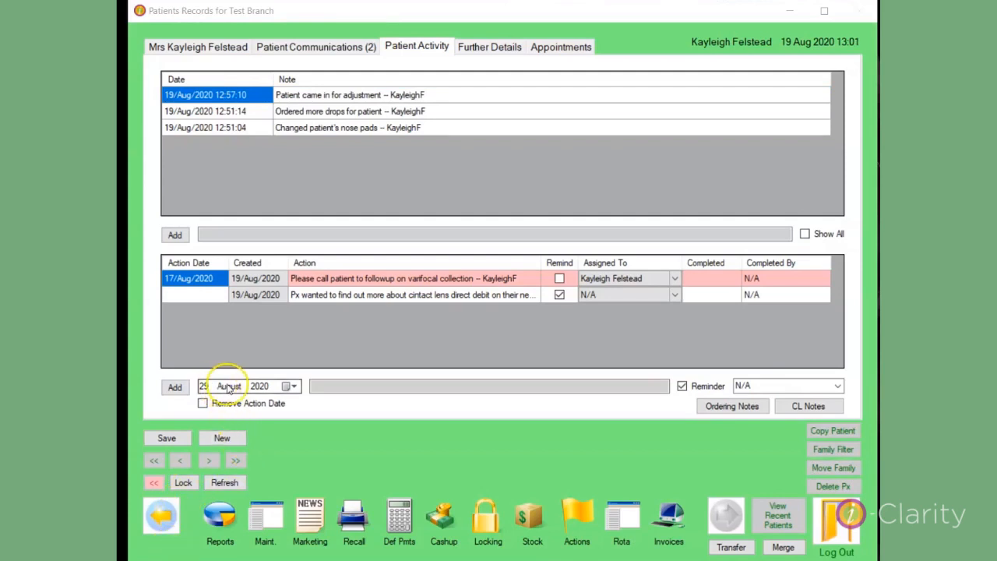
- Fill in a new patient action dated 29 August 2020 with the text "Call px to check how their new lenses are"
left_click(294, 388)
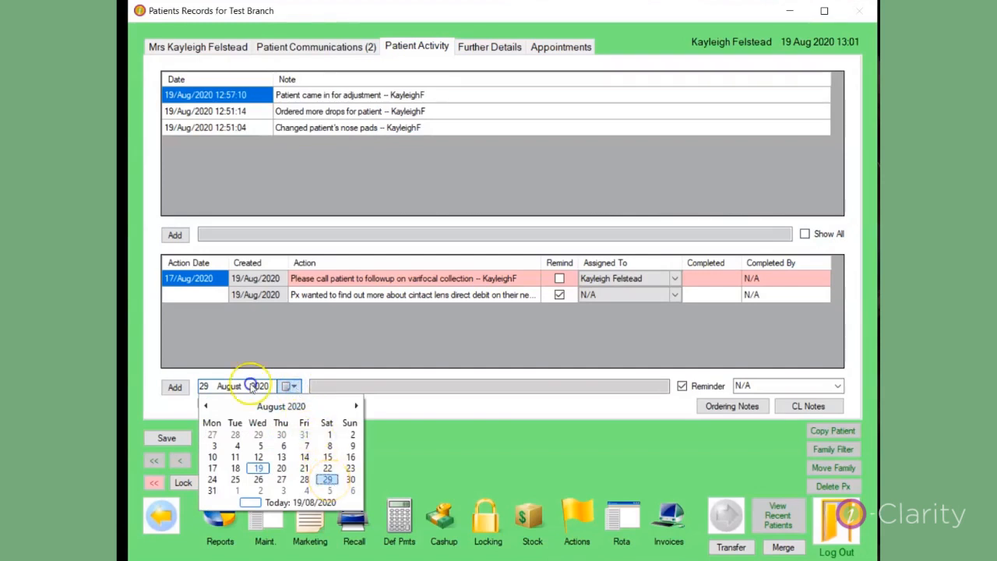
left_click(328, 480)
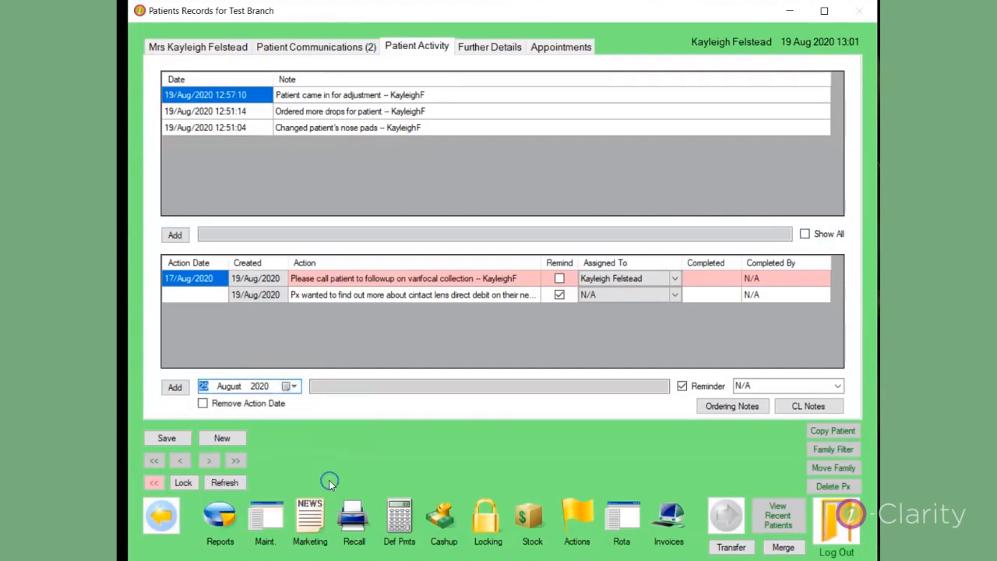
left_click(329, 386)
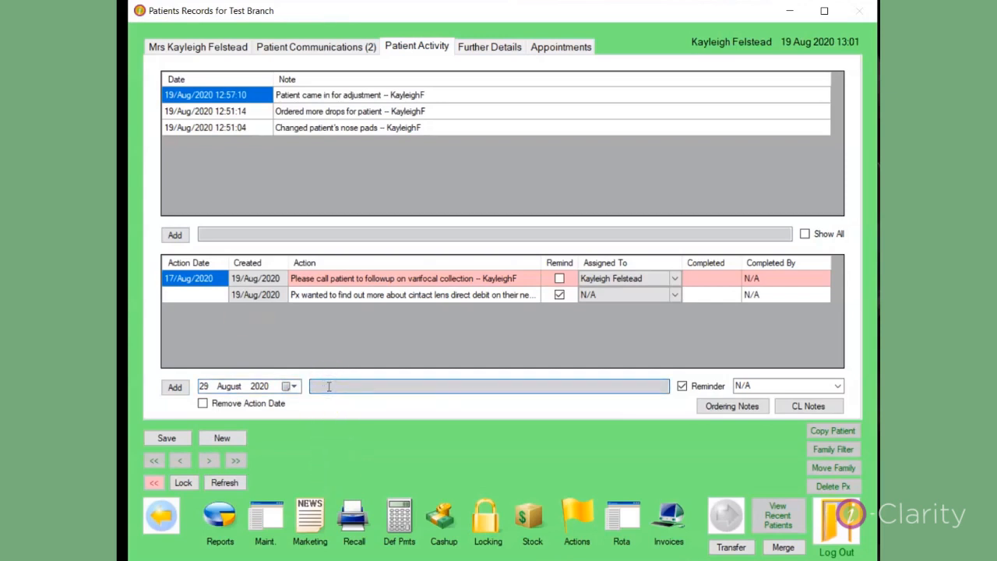
type("Call px to check how their new lenses are")
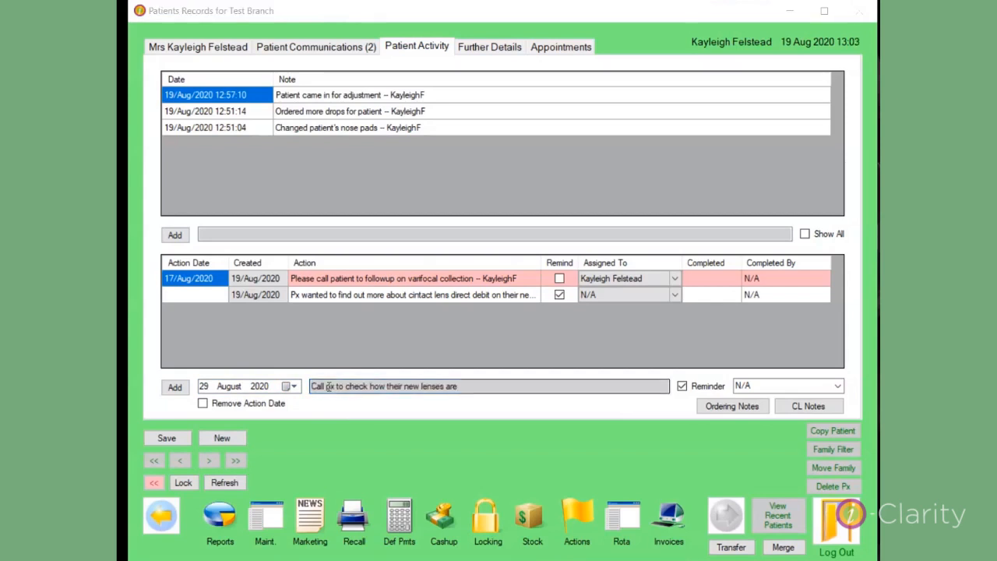
- Turn off the reminder for the new action, assign it to a colleague and add it to the patient's action list
left_click(682, 386)
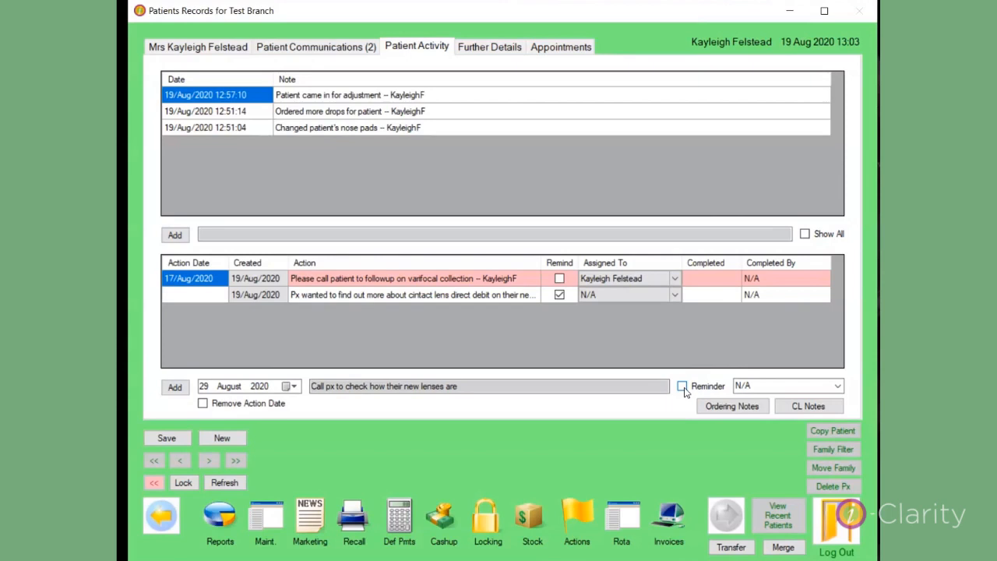
left_click(837, 388)
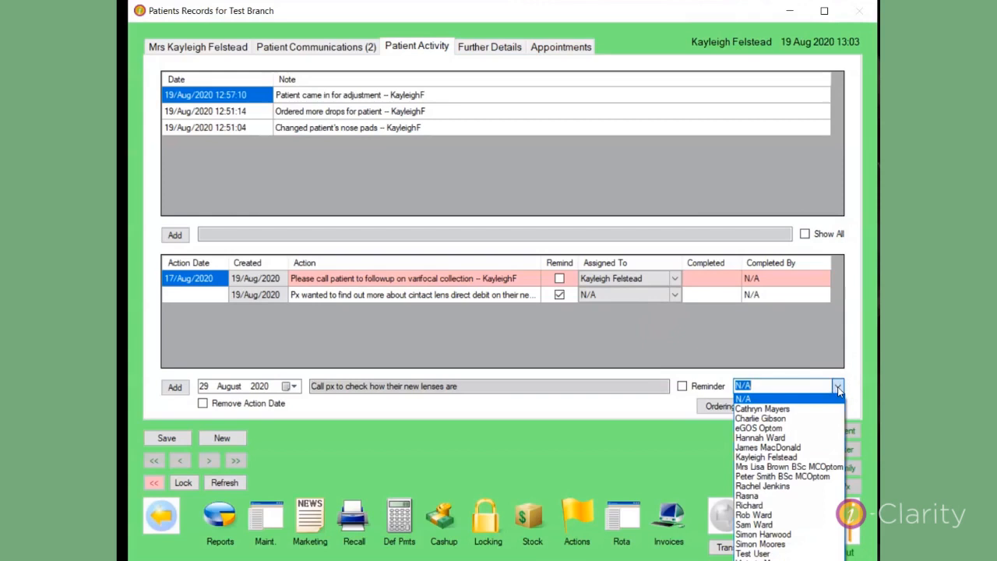
left_click(777, 419)
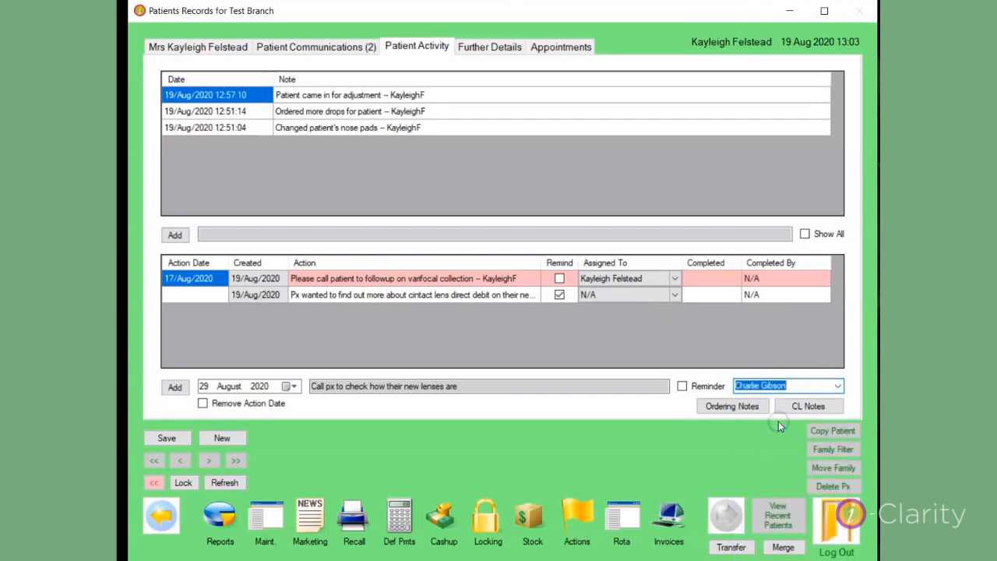
left_click(175, 388)
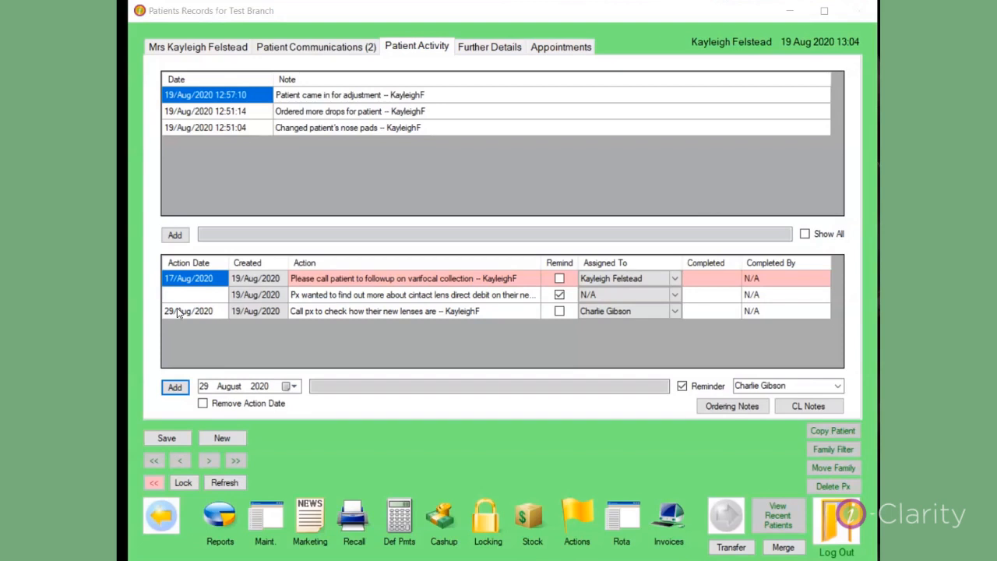
- Add a "Px is hard of hearing" action with no action date and the reminder on, and save the patient record
left_click(203, 403)
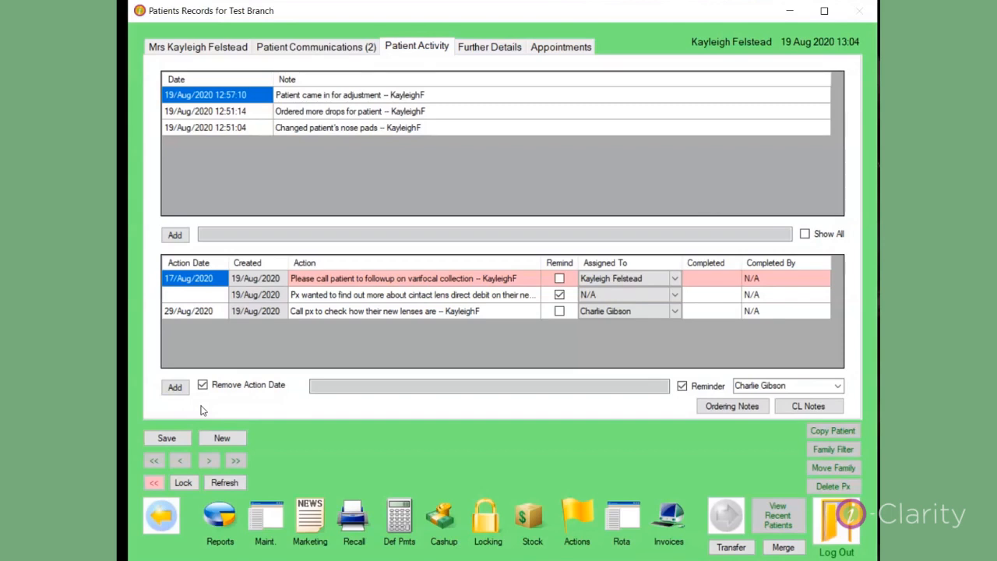
left_click(330, 388)
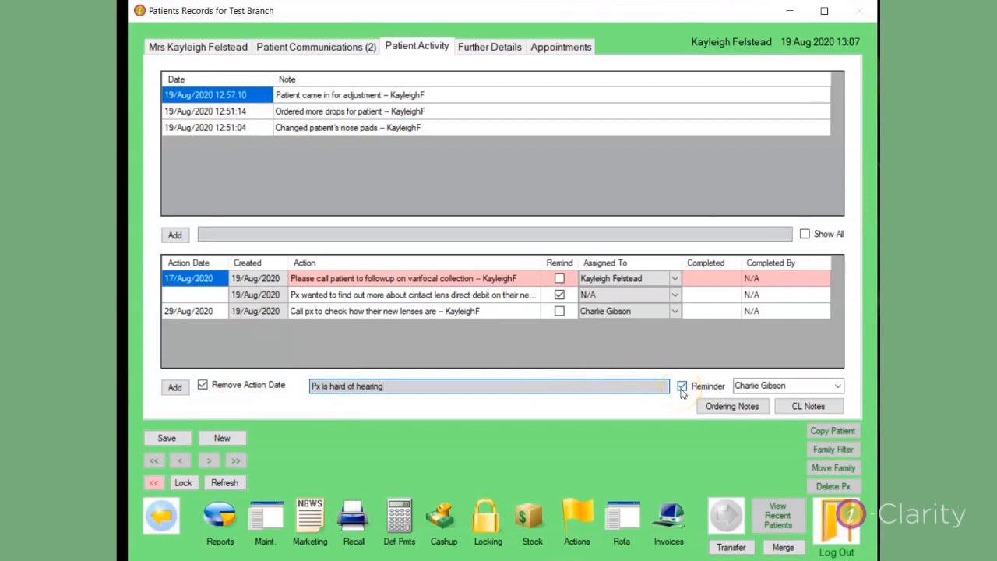
left_click(174, 387)
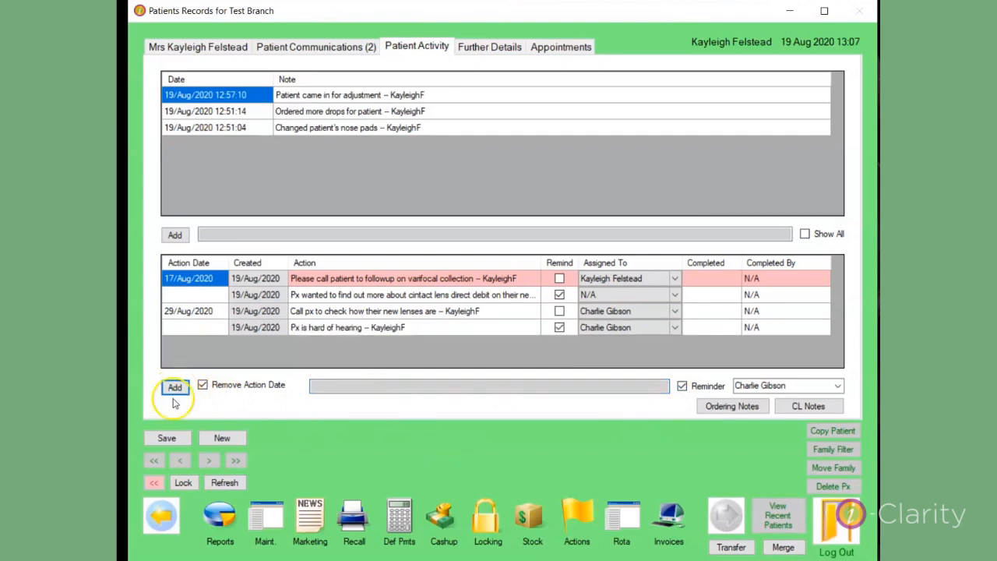
left_click(169, 438)
left_click(169, 438)
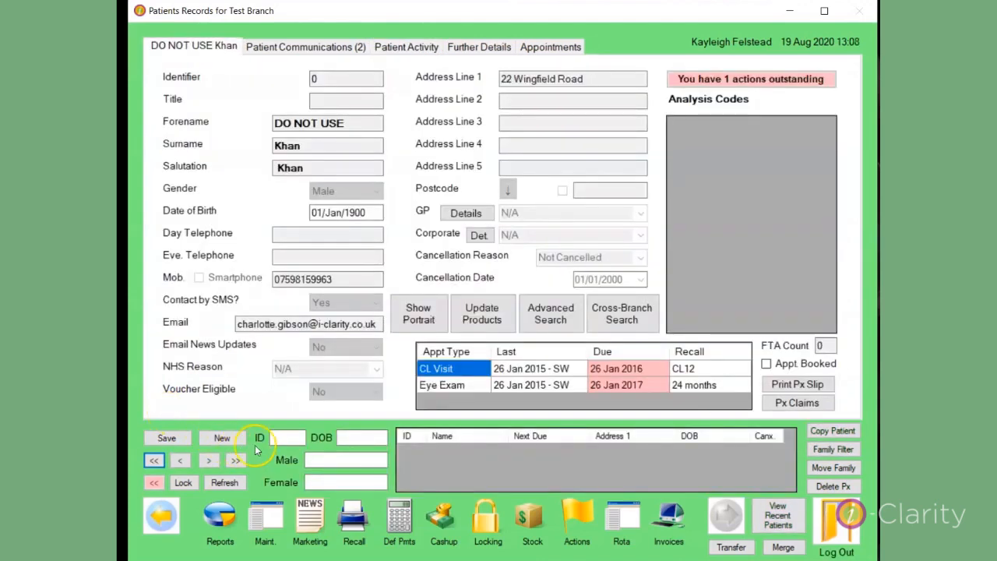
- Look up the patient by ID and dismiss the important outstanding actions reminder
left_click(282, 437)
type("187")
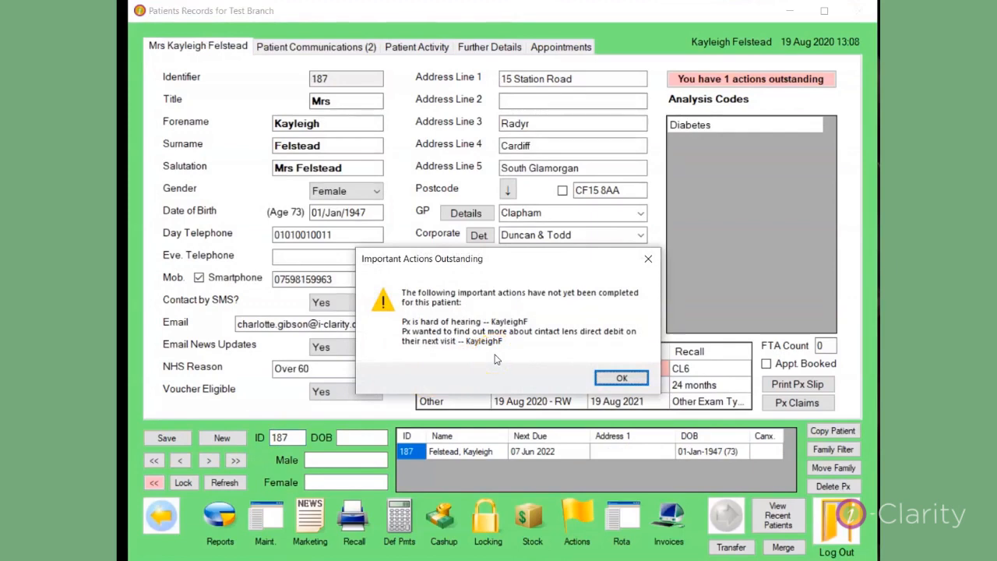
key("Return")
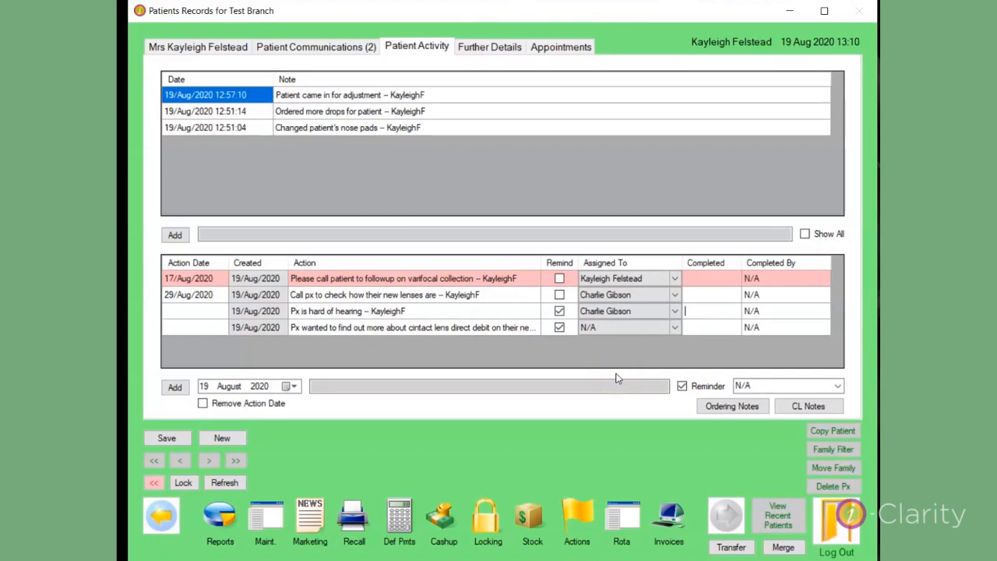
- Mark the varifocal collection follow-up and the "Px is hard of hearing" actions as completed on 19/Aug/2020
left_click(709, 311)
left_click(703, 282)
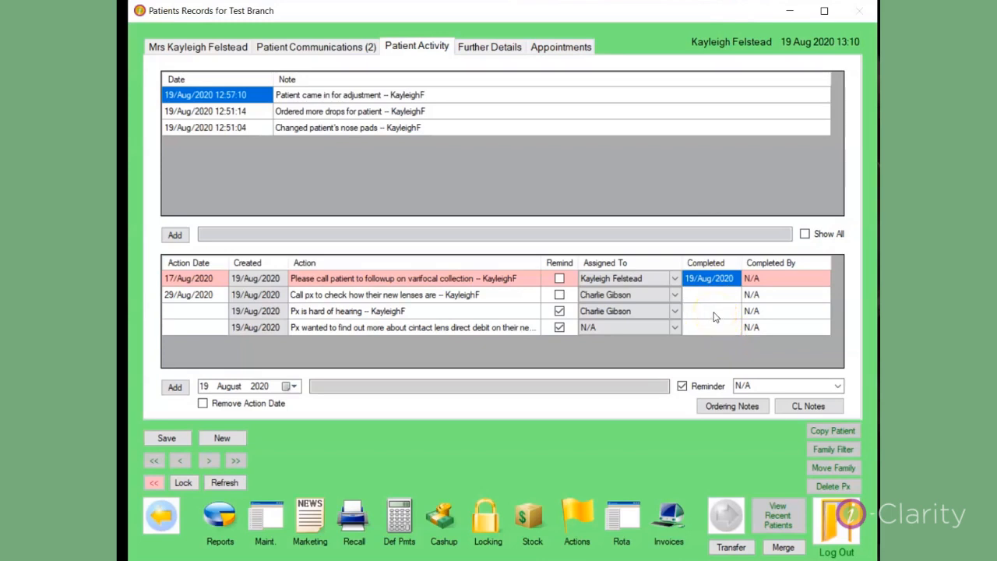
left_click(716, 313)
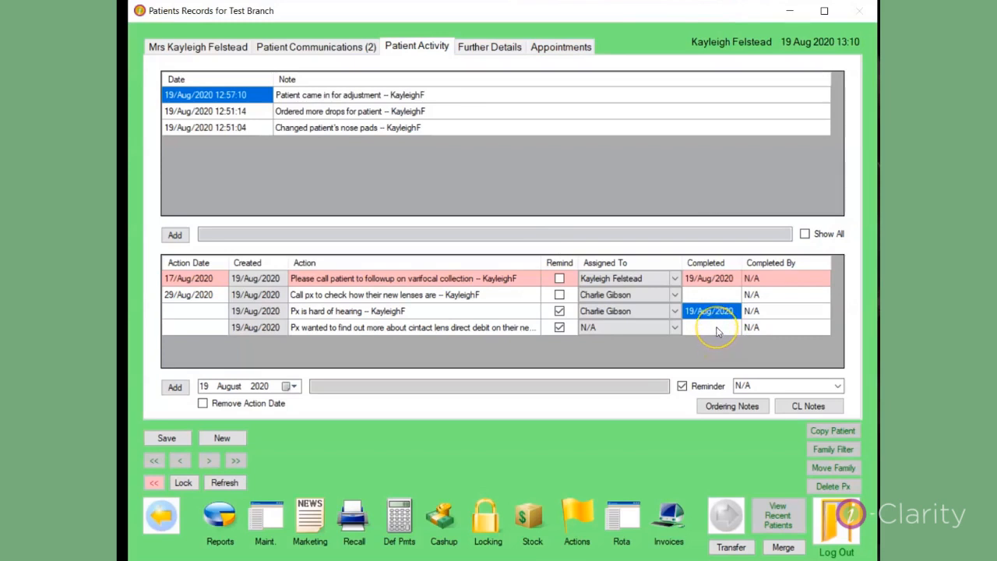
- Enter 10/10/2020 as the completed date for the contact lens direct debit action and save the patient record
left_click(718, 331)
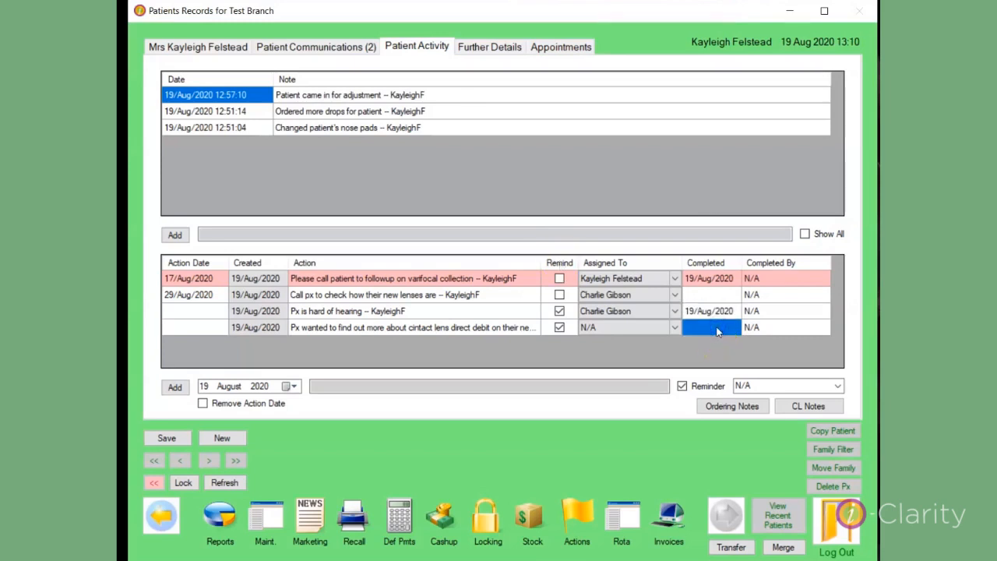
left_click(717, 330)
type("10/10/2020")
left_click(171, 438)
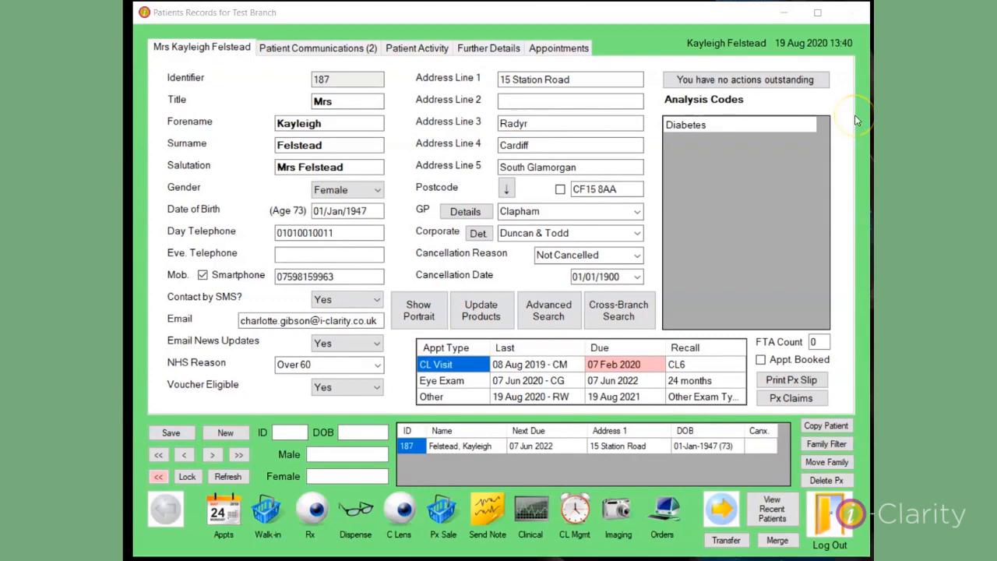
- Check the uncompleted actions due by today from the task status indicator, including the unassigned task, and close the list
left_click(781, 87)
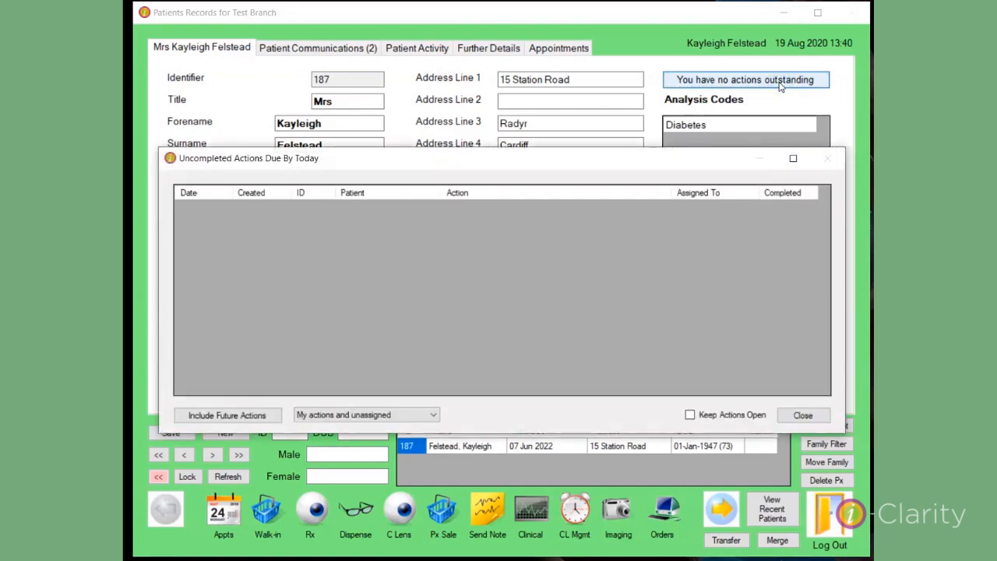
left_click(803, 421)
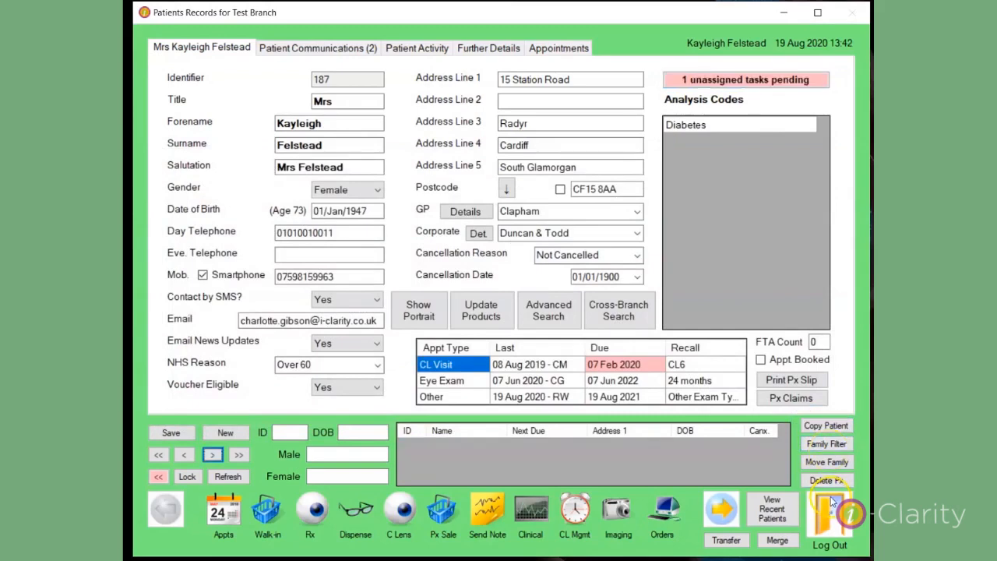
left_click(773, 81)
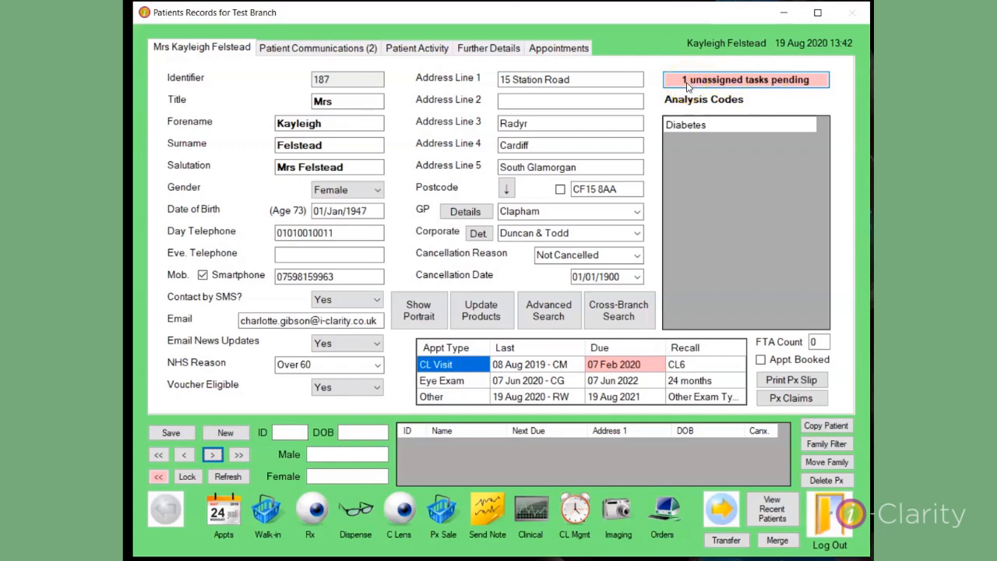
left_click(707, 81)
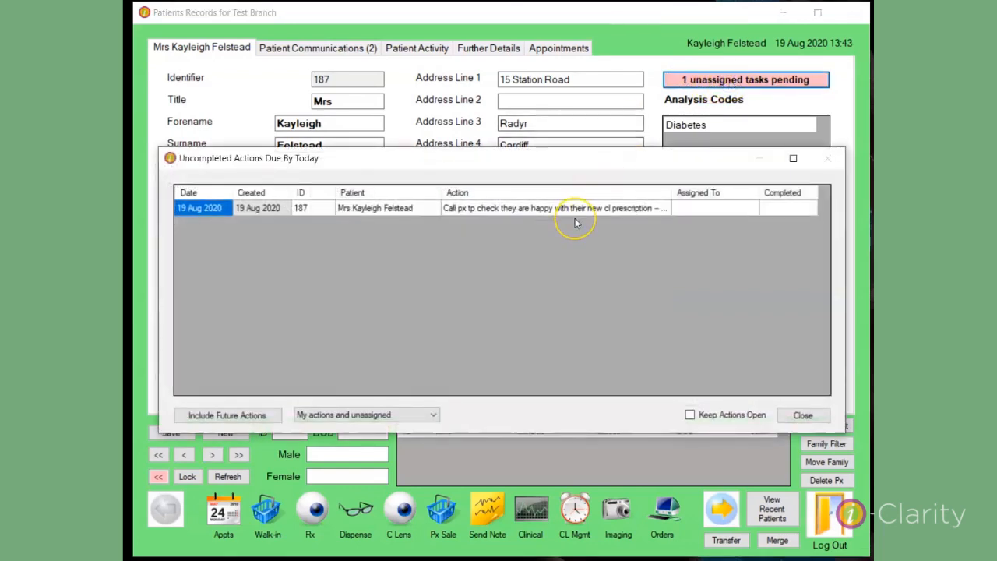
left_click(805, 414)
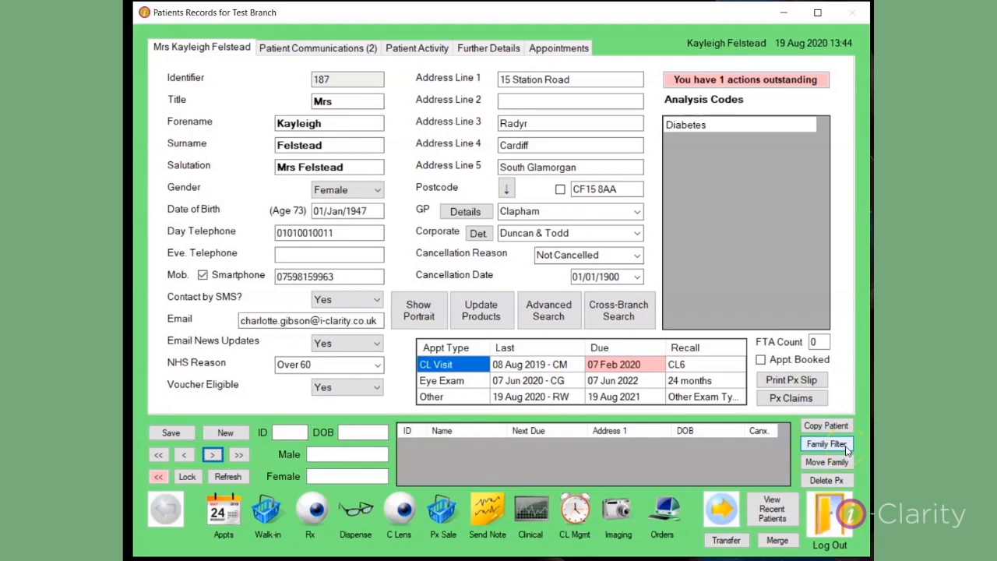
- Open the uncompleted actions list, go to the patient from "Call to see if drops are working", and dismiss the reminder
left_click(806, 86)
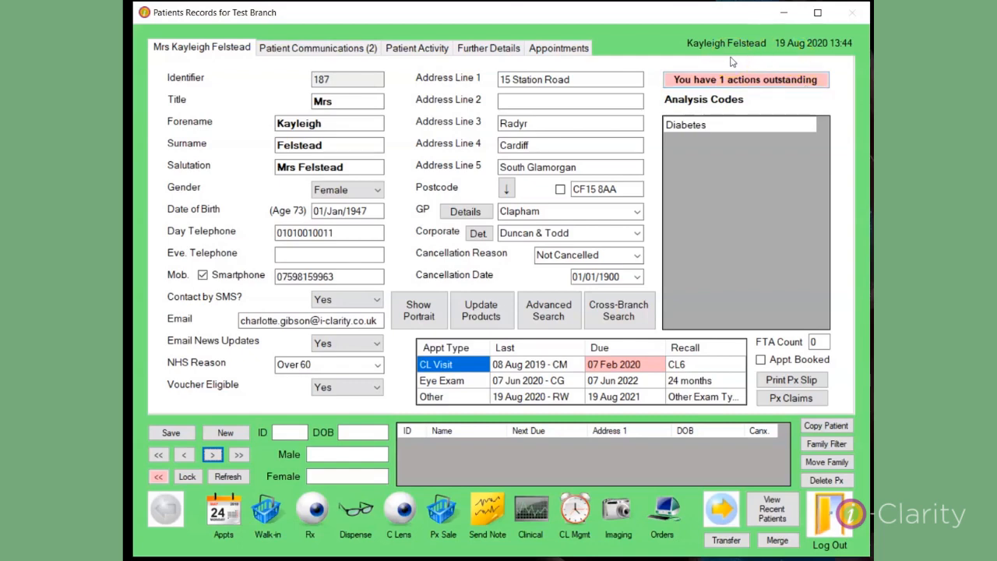
left_click(720, 80)
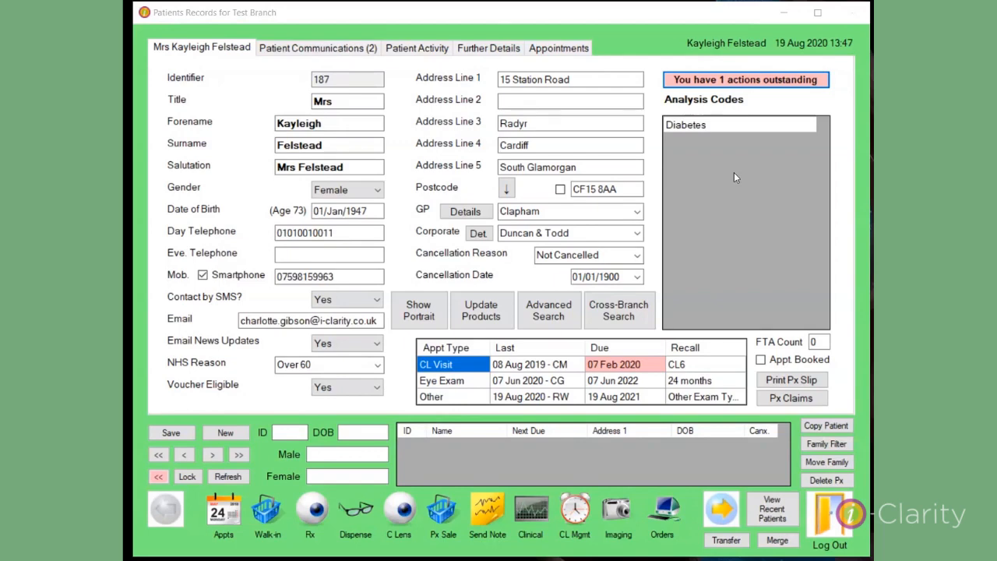
left_click(743, 84)
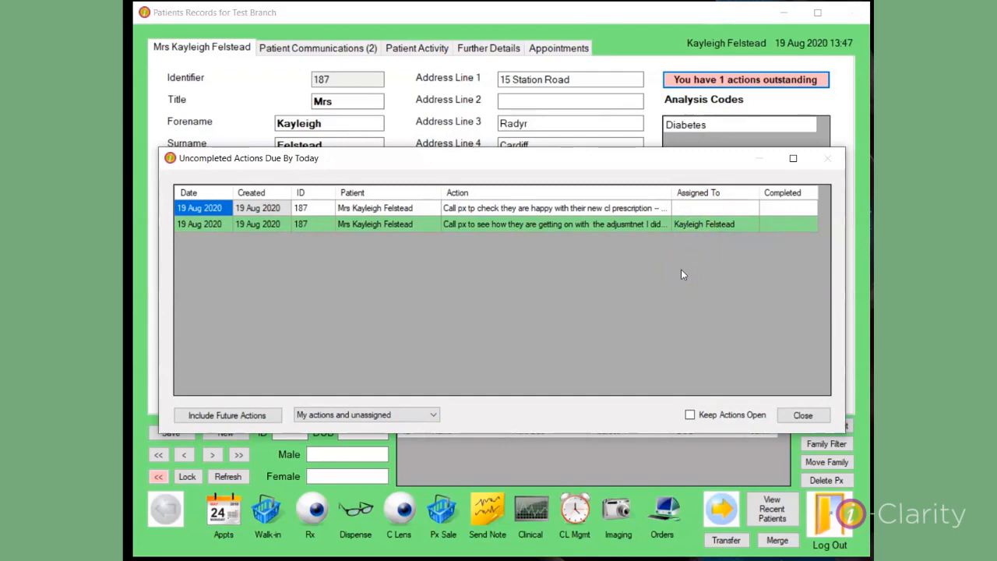
left_click(811, 193)
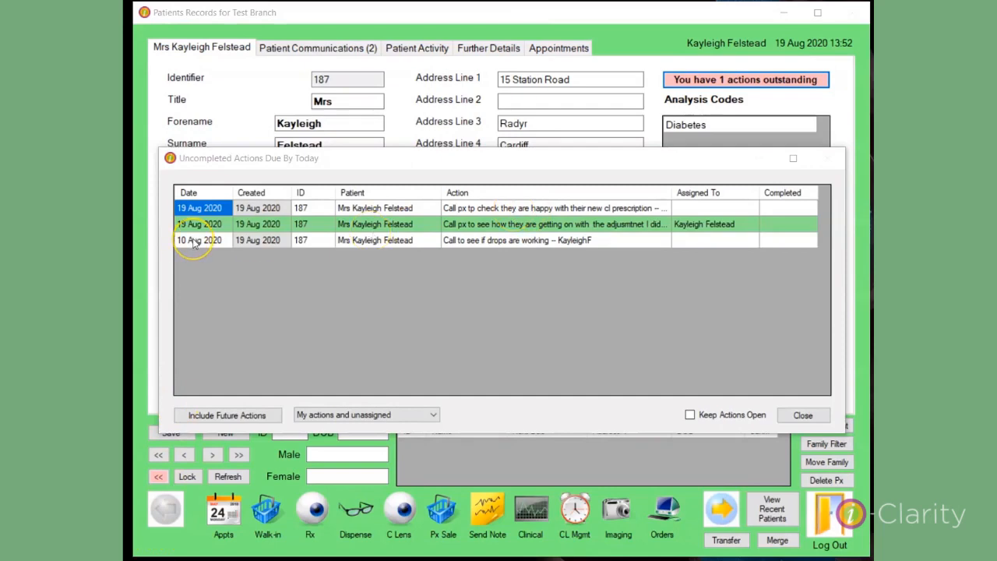
double_click(539, 242)
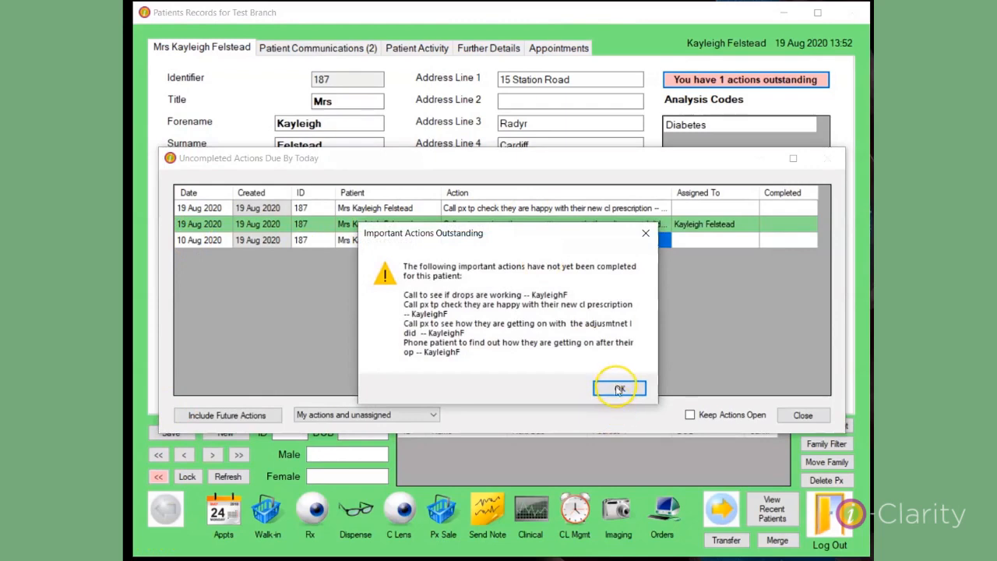
left_click(620, 389)
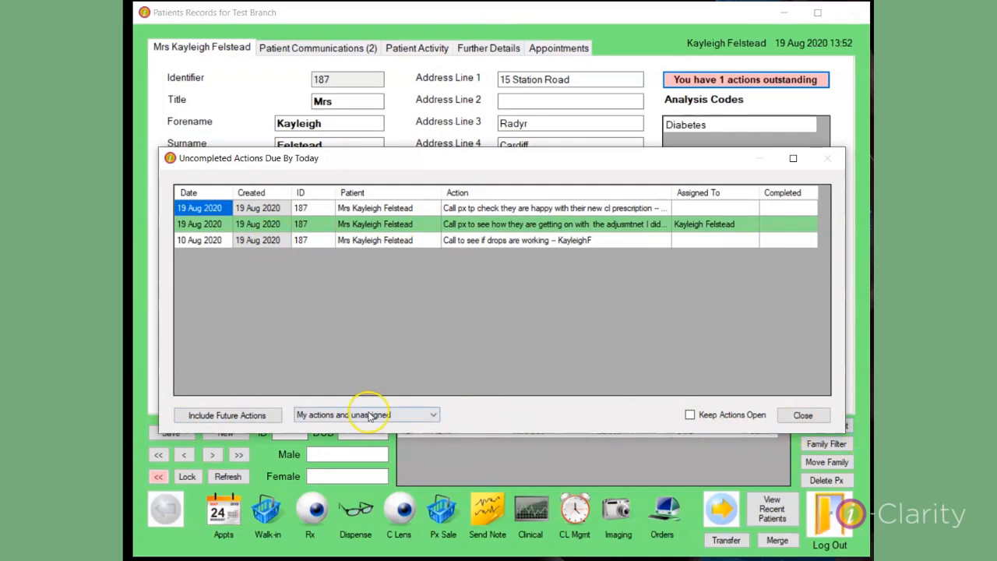
- Include future actions in the uncompleted actions list to view them, and exclude them again
left_click(251, 417)
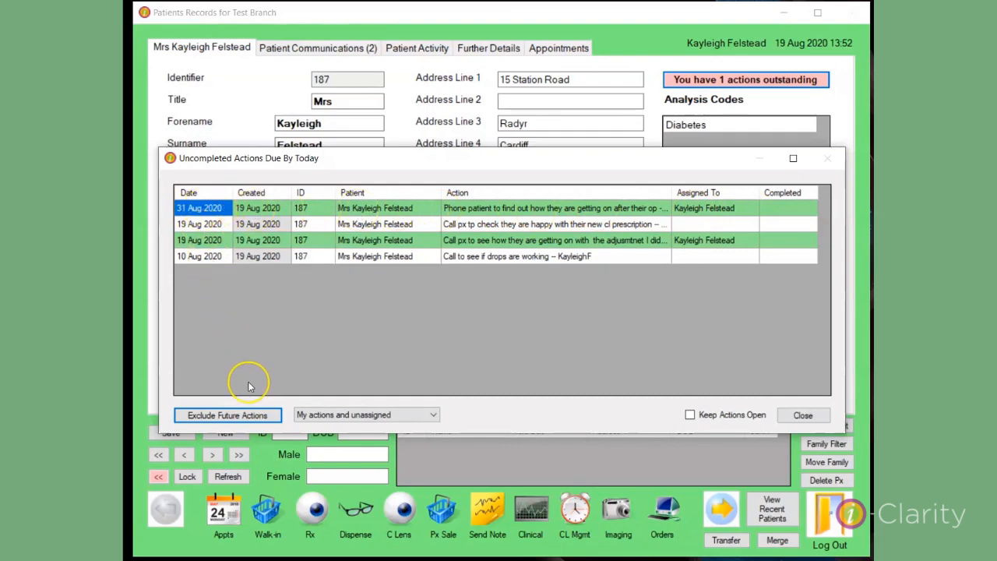
left_click(255, 417)
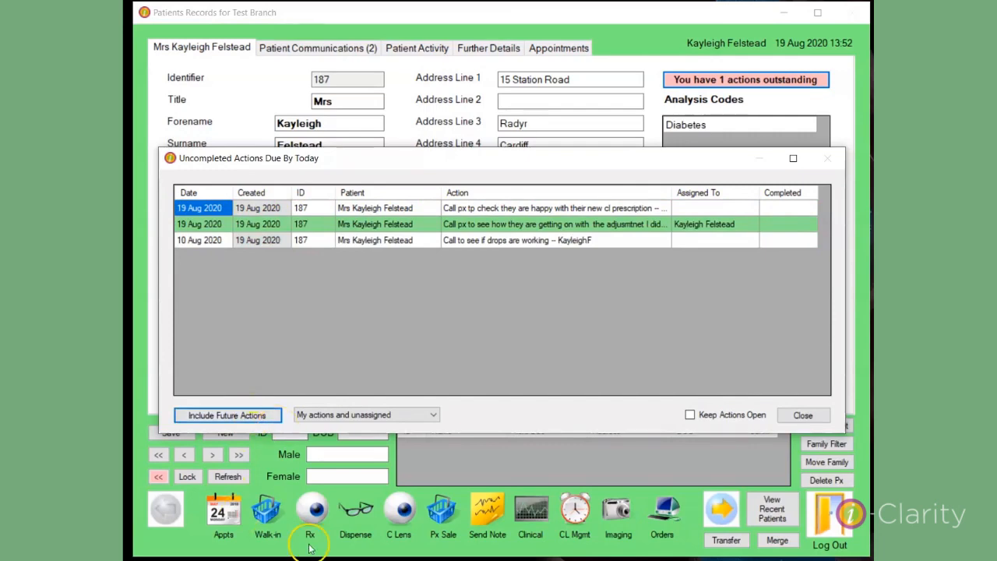
- Filter the uncompleted actions list to "Only my actions", and switch the filter to "Only unassigned"
left_click(435, 415)
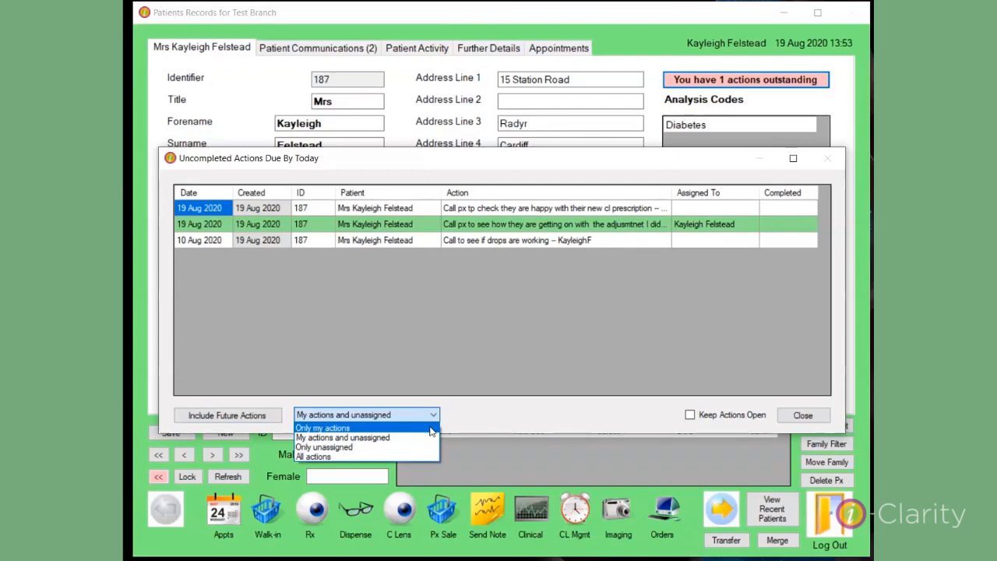
left_click(431, 429)
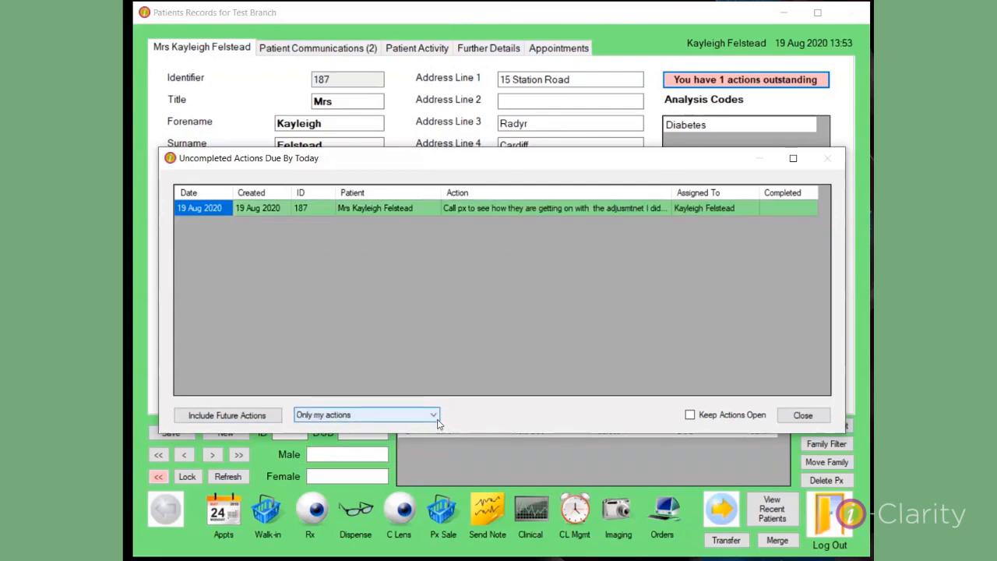
left_click(436, 419)
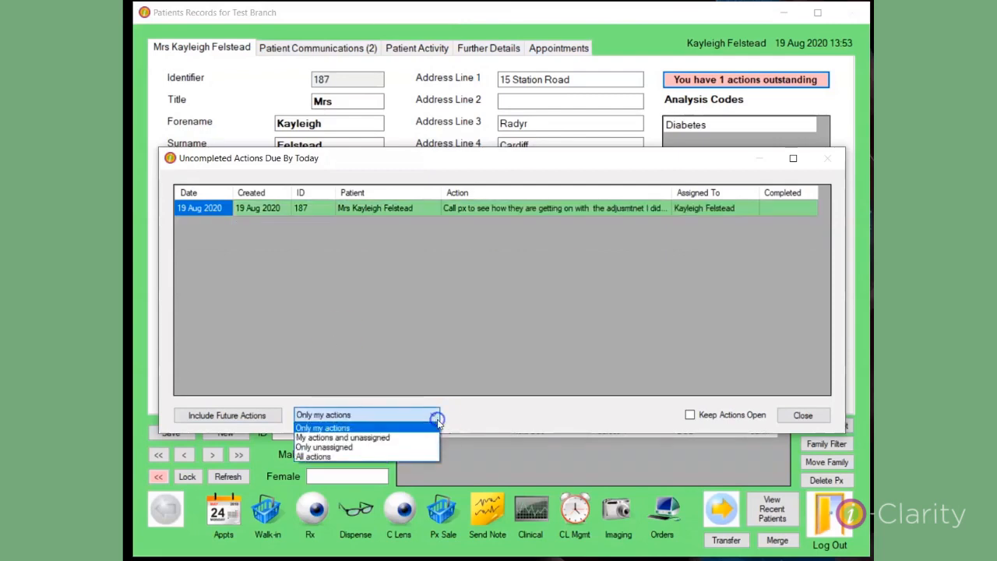
left_click(335, 449)
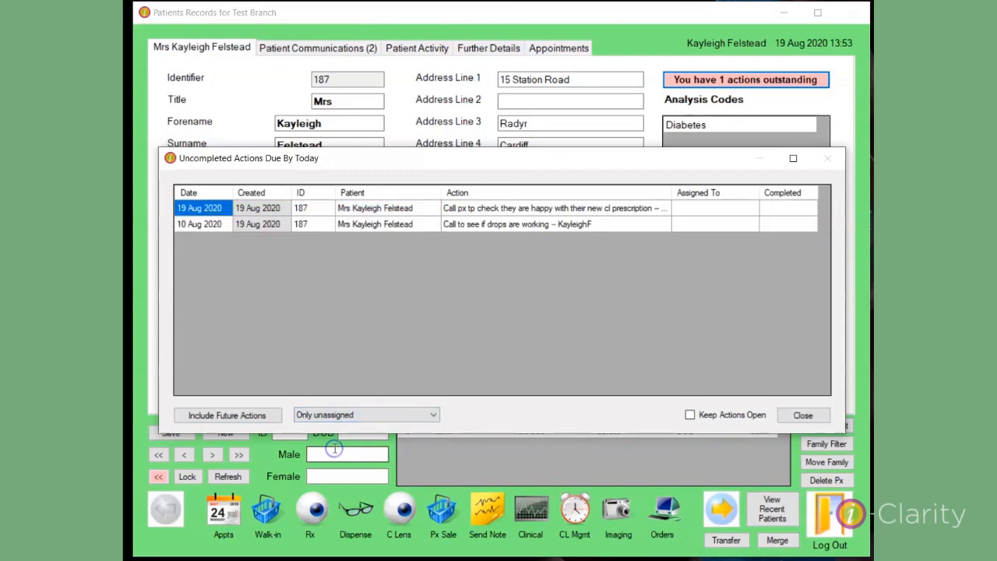
- Filter the uncompleted actions list to "All actions" to view every user's tasks, and close the list
left_click(435, 418)
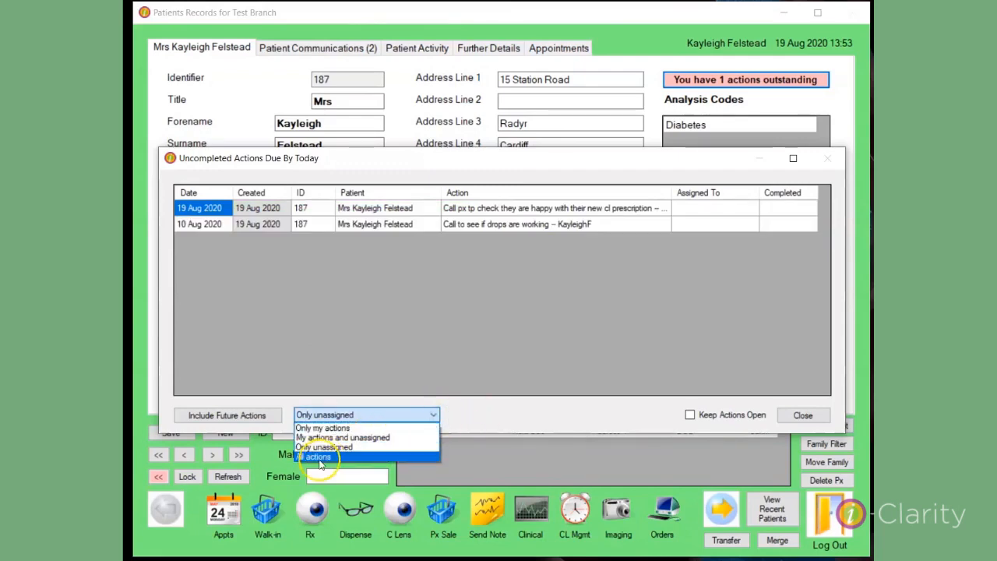
left_click(320, 458)
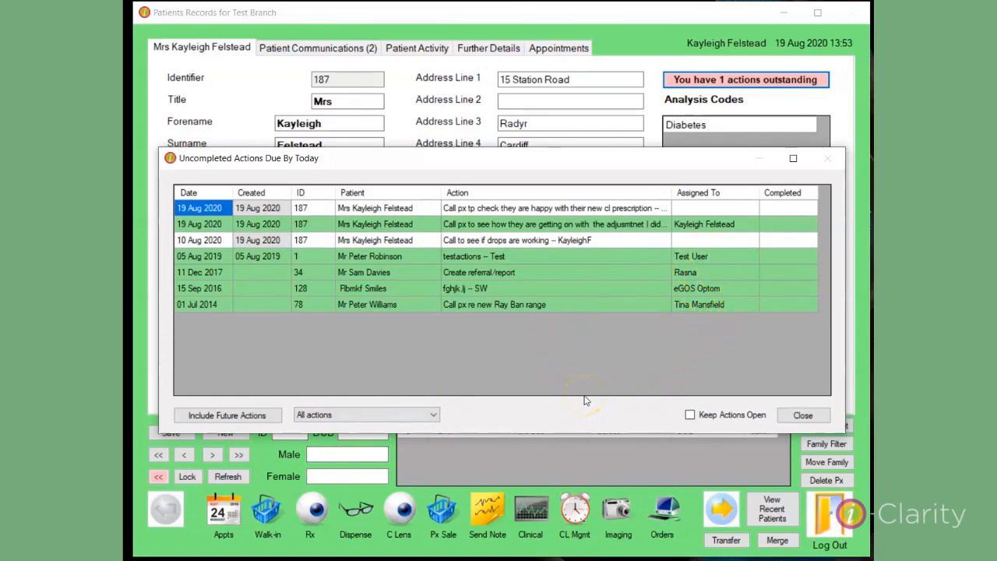
left_click(551, 413)
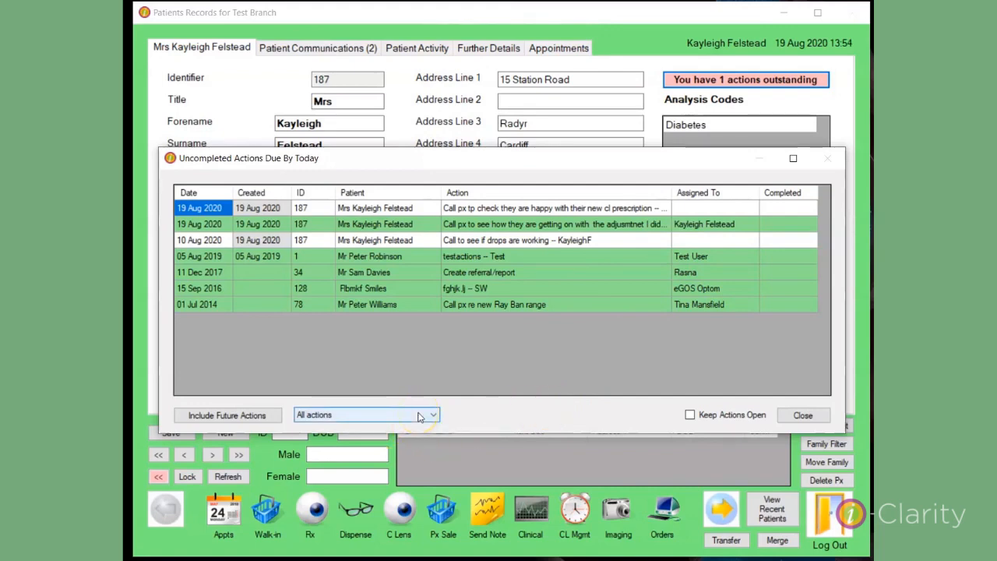
left_click(803, 416)
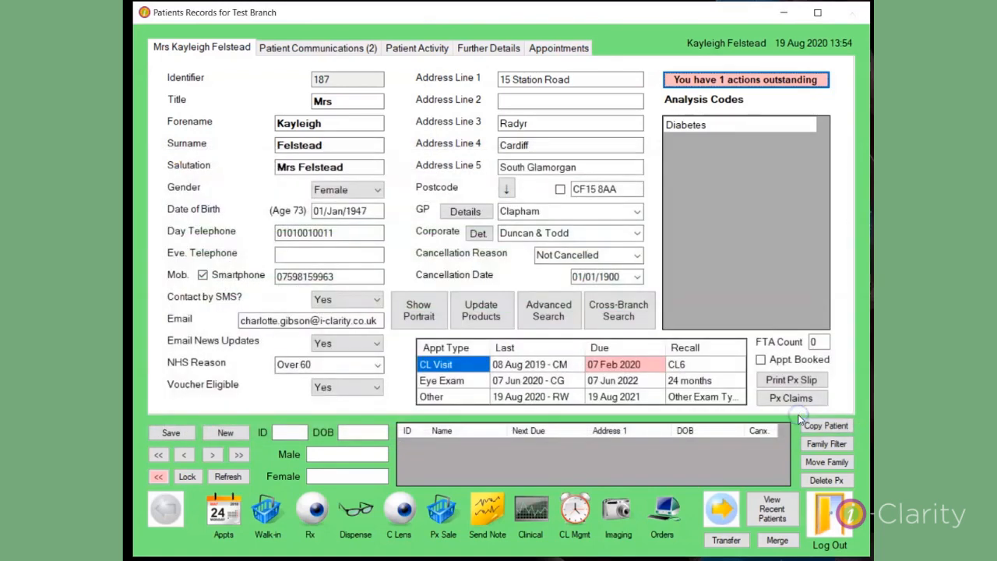
- Reopen the uncompleted actions list from the outstanding actions indicator and filter it to "My actions and unassigned"
left_click(766, 81)
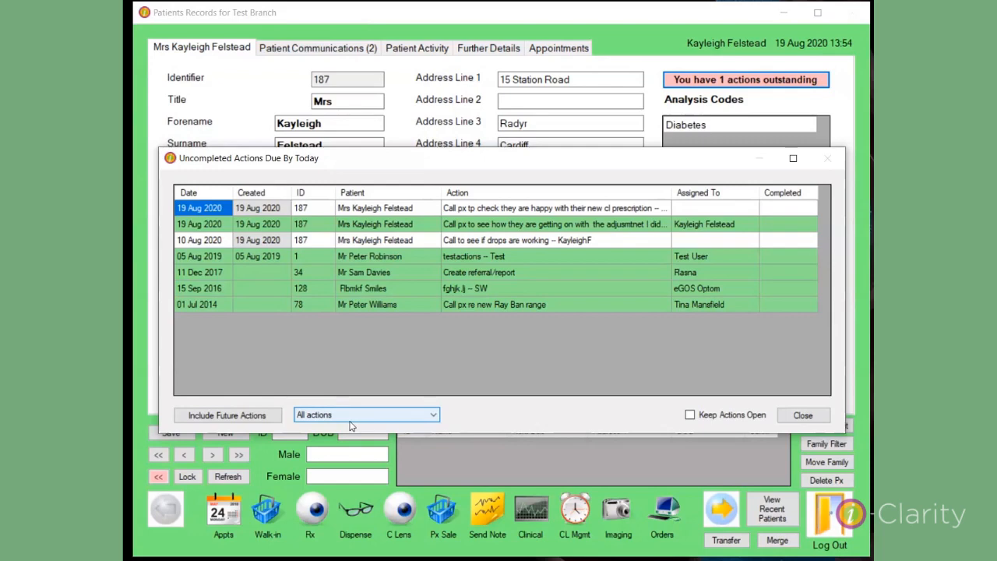
left_click(431, 415)
left_click(365, 439)
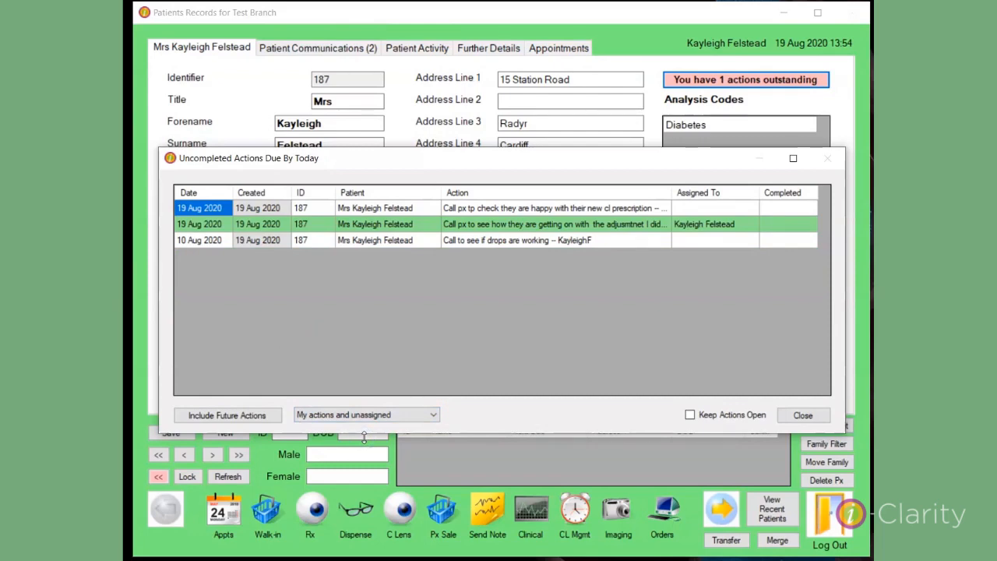
- Go to the patient's activity from the assigned action about how they are getting on with the adjustment, and dismiss the reminder
left_click(360, 227)
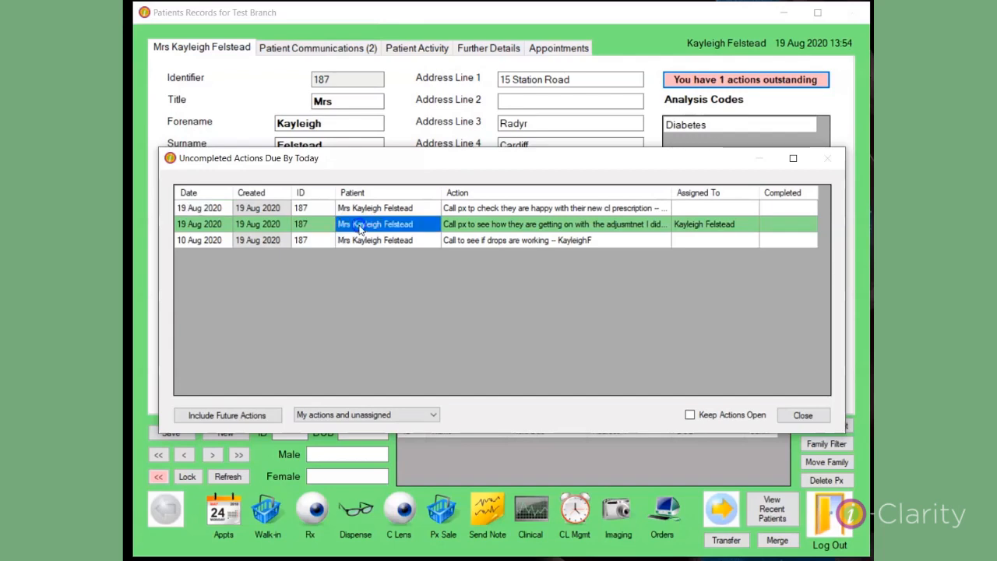
double_click(360, 227)
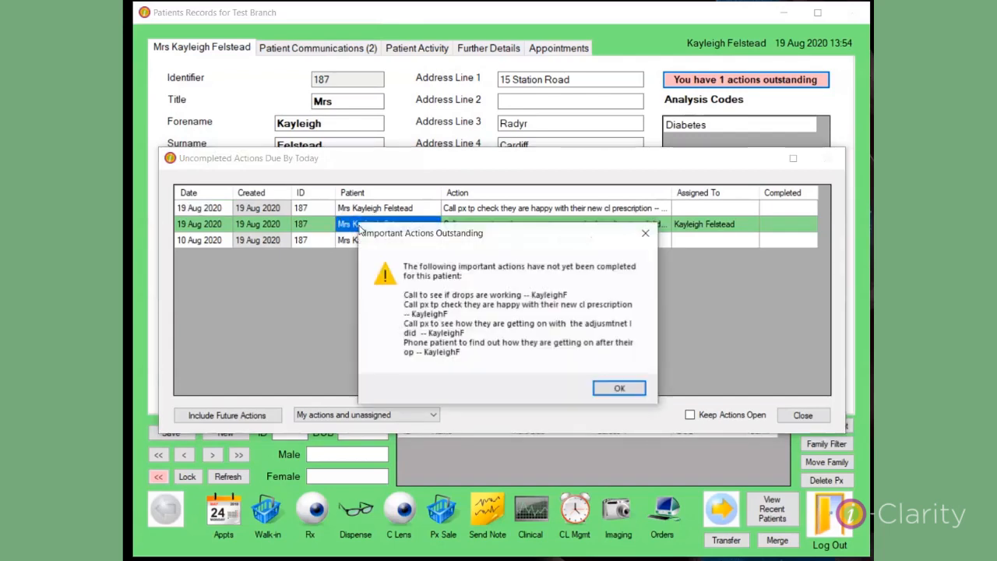
left_click(606, 388)
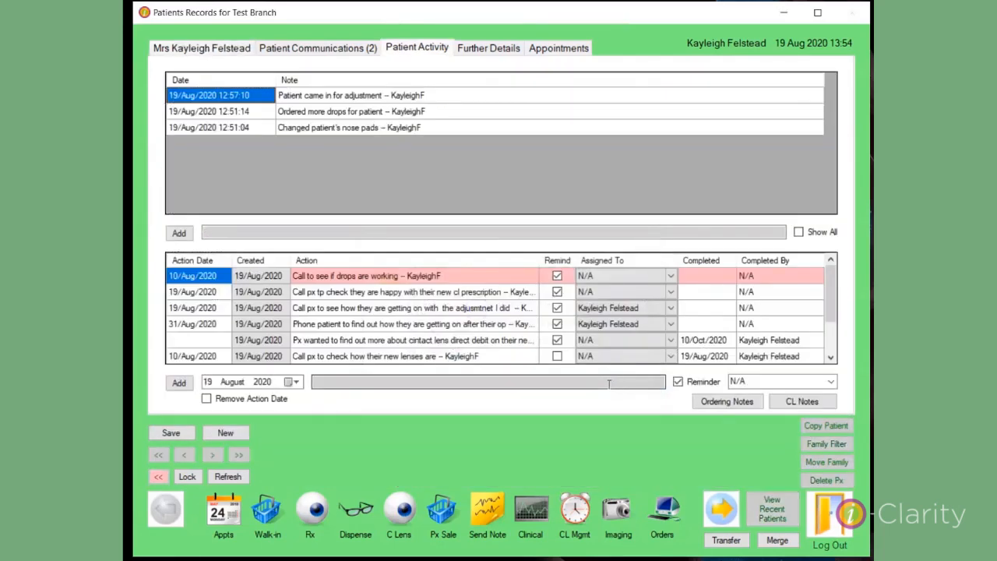
- Reopen the uncompleted actions list from the patient's main details and mark the assigned adjustment follow-up action as completed
left_click(217, 50)
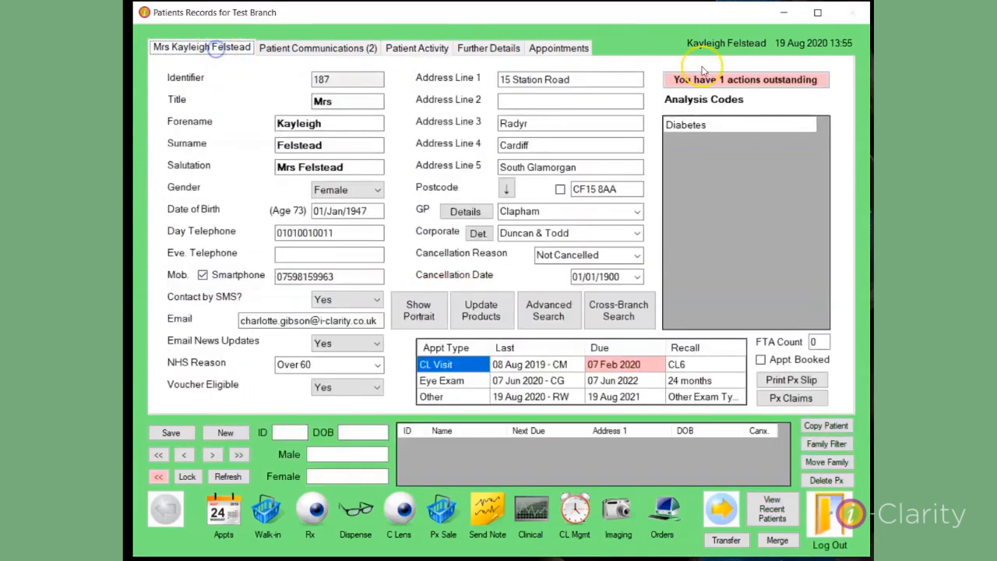
left_click(711, 80)
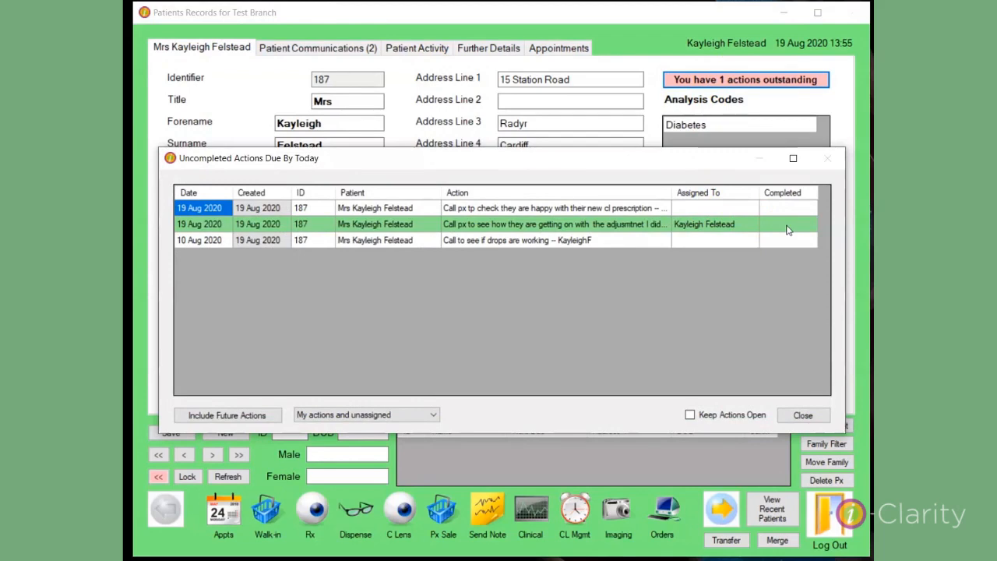
left_click(787, 230)
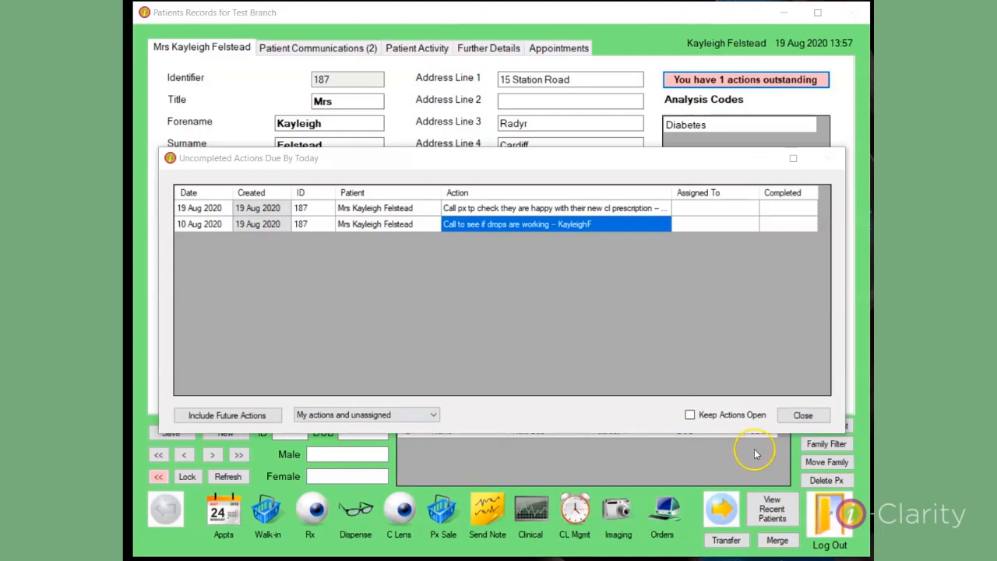
- Set the actions list to stay open, go to the patient from "Call to see if drops are working", and dismiss the reminder
left_click(690, 417)
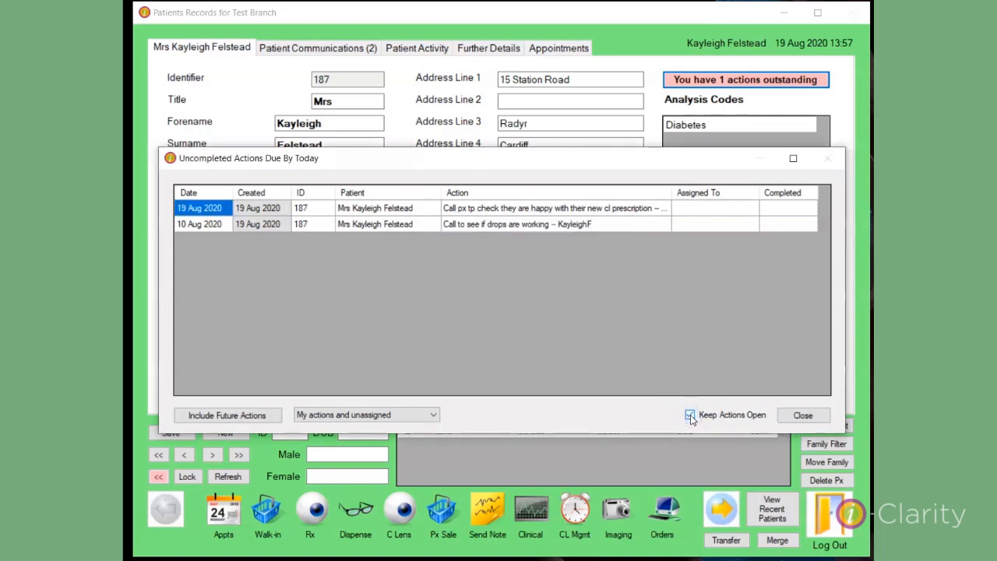
double_click(370, 225)
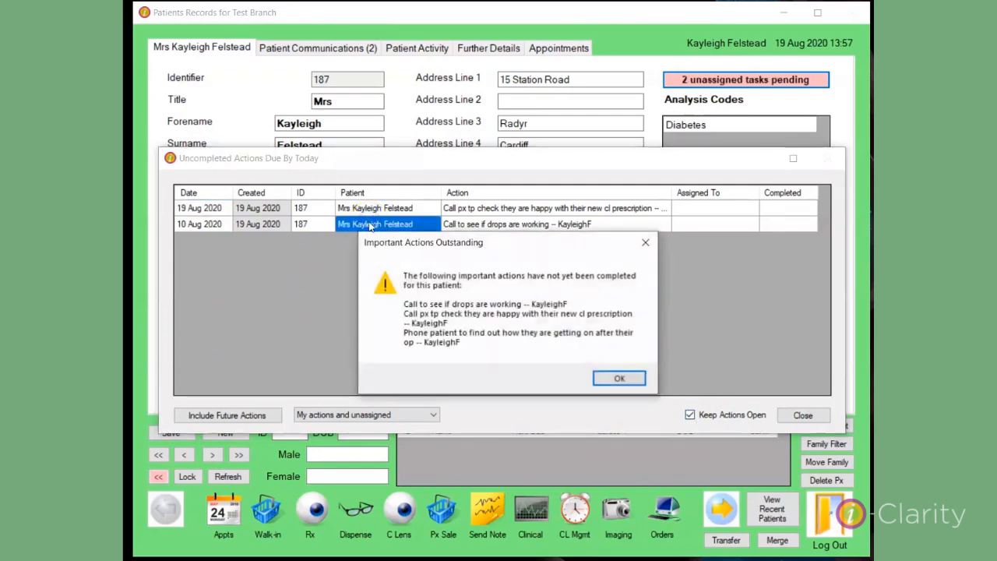
left_click(620, 378)
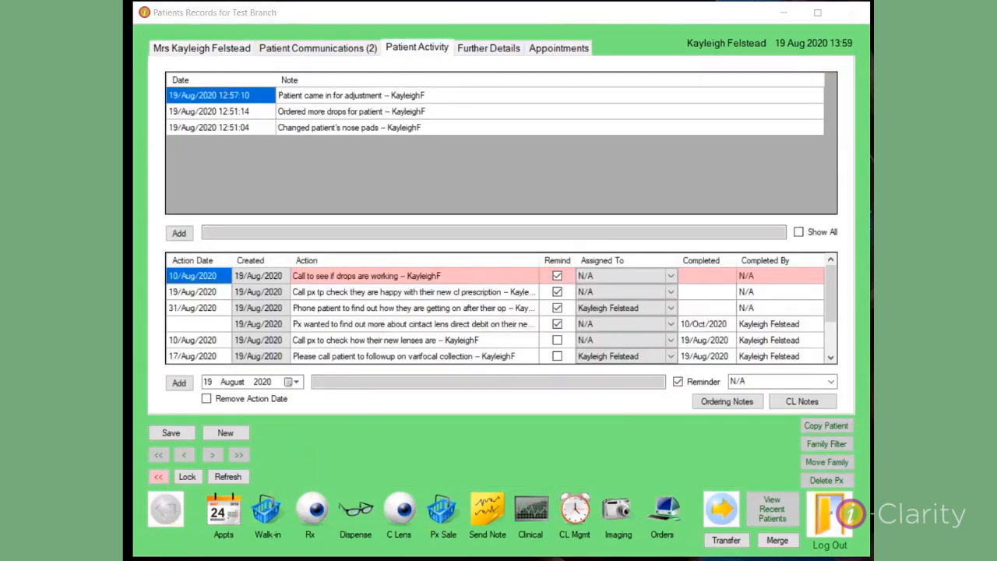
- Bring the kept-open uncompleted actions list to the front to view it, and return to the patient's activity
mouse_move(571, 560)
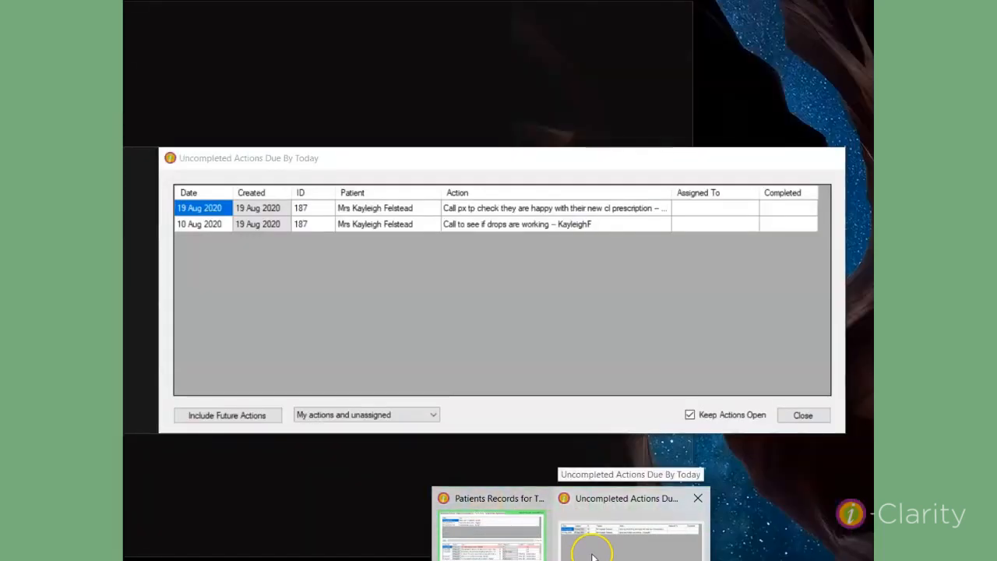
left_click(591, 547)
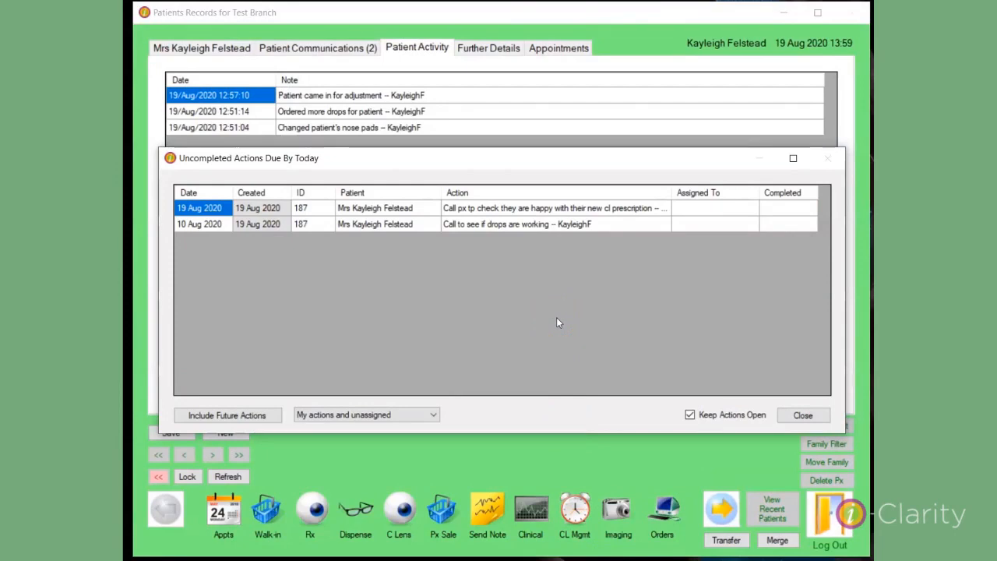
left_click(625, 342)
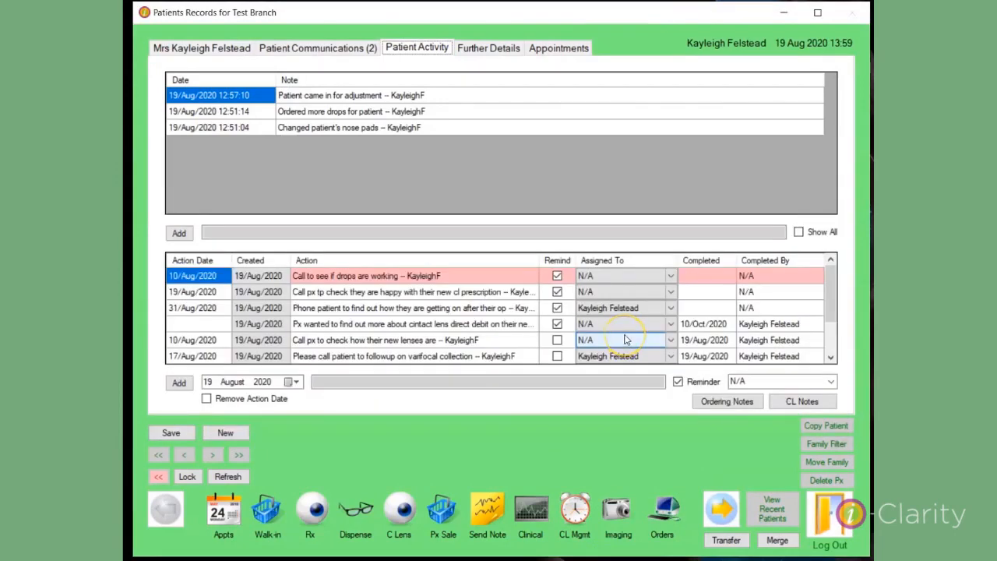